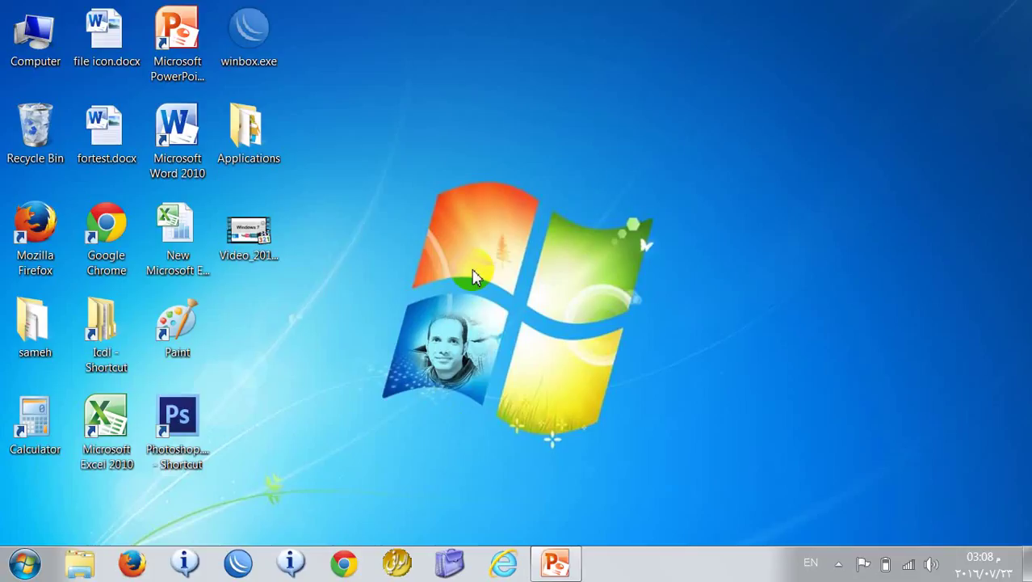
- Run WinRAR.exe from the desktop's Applications folder, accept its licence and install it to C:\Program Files\WinRAR
{"action": "left_click", "coordinate": [472, 225]}
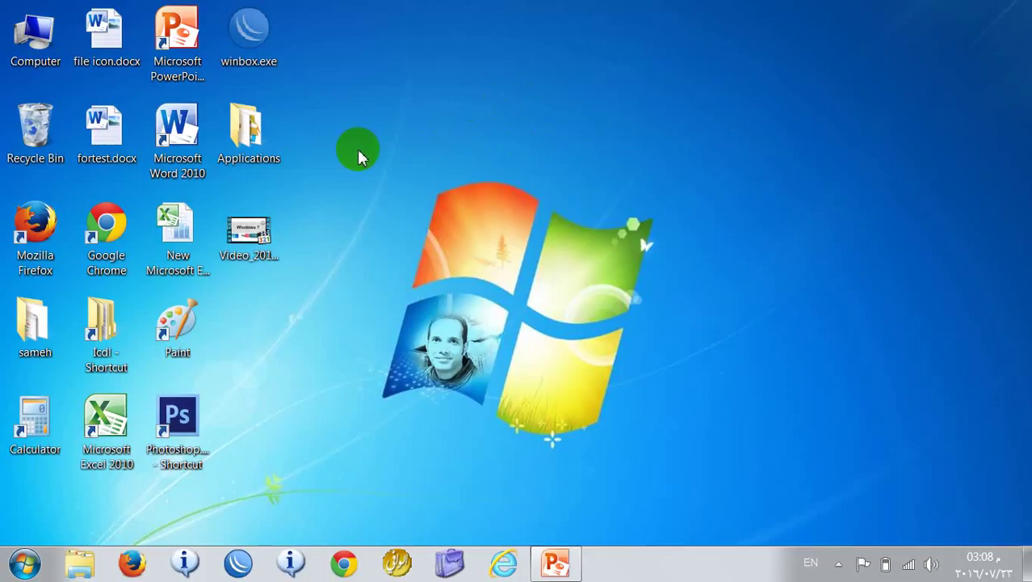
{"action": "double_click", "coordinate": [249, 138]}
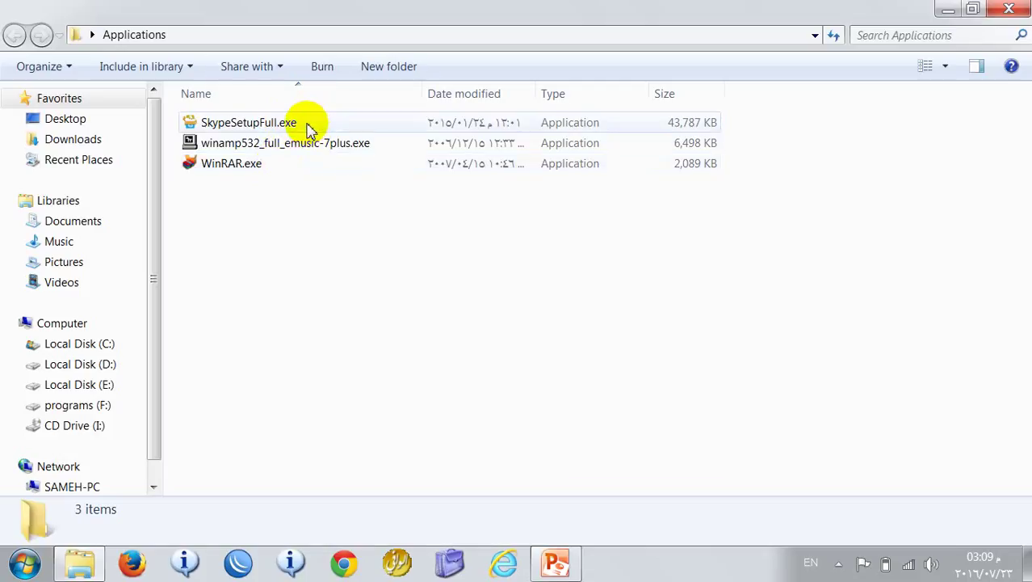
{"action": "double_click", "coordinate": [295, 165]}
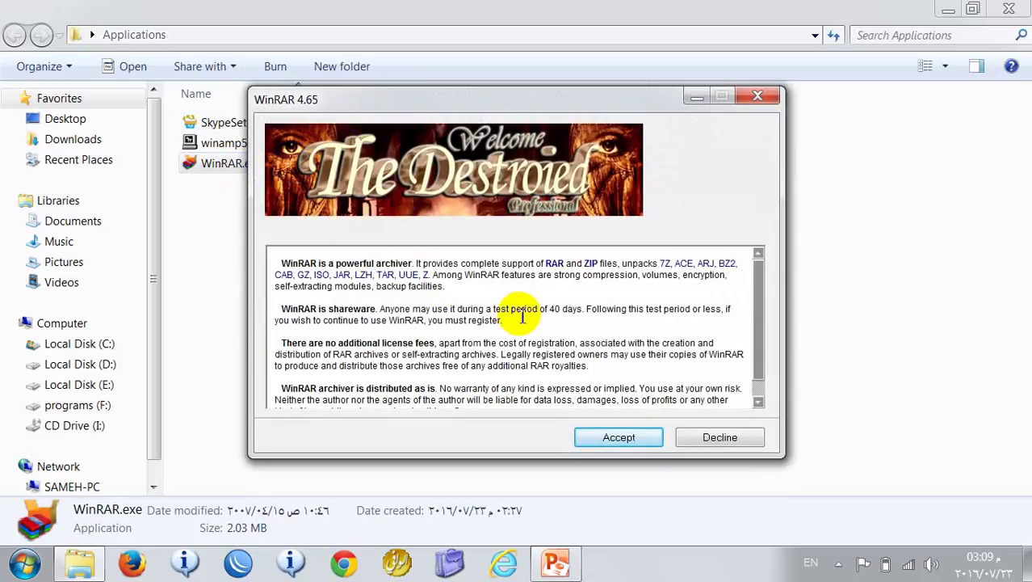
{"action": "left_click", "coordinate": [616, 440]}
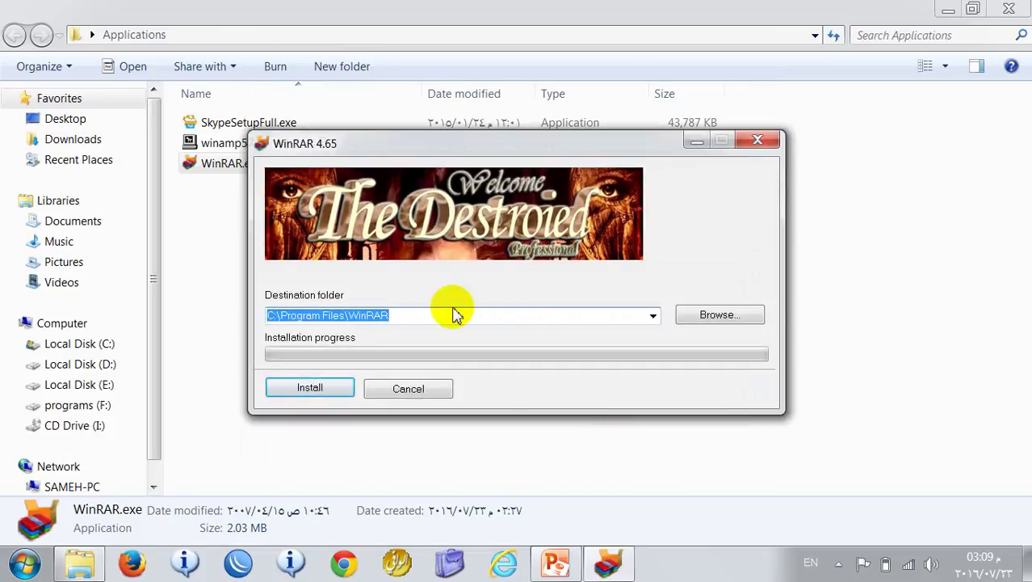
{"action": "left_click", "coordinate": [327, 389]}
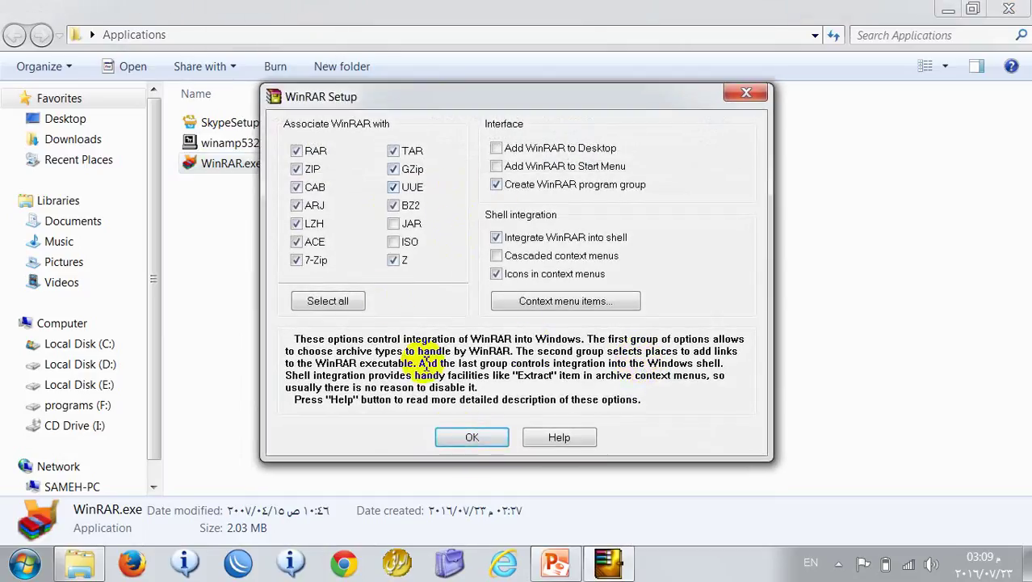
- Finish the WinRAR setup with the default file associations and integration options, and close the Applications folder window
{"action": "left_click", "coordinate": [468, 439]}
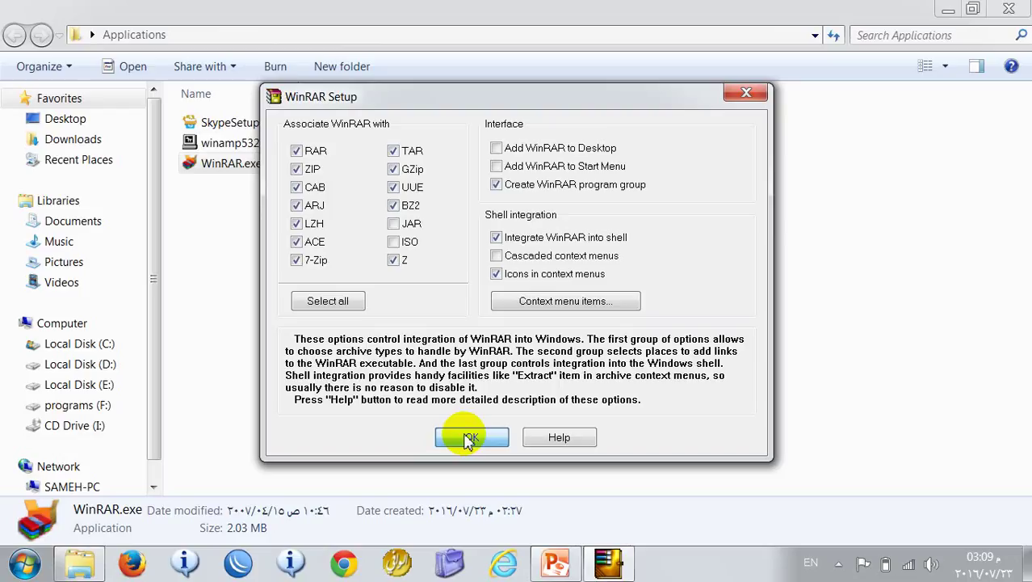
{"action": "left_click", "coordinate": [508, 438]}
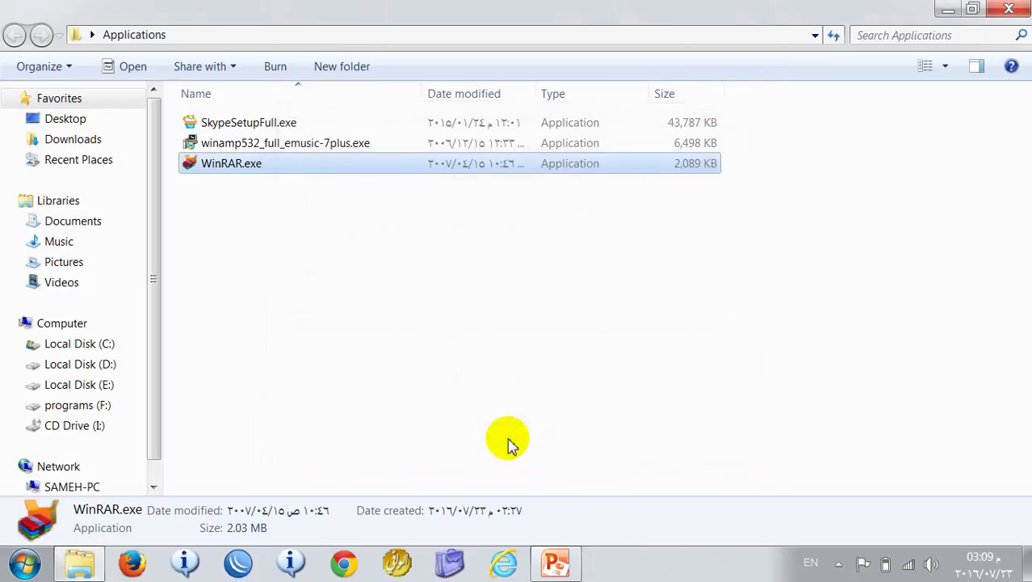
{"action": "left_click", "coordinate": [1010, 8]}
{"action": "left_click", "coordinate": [663, 350]}
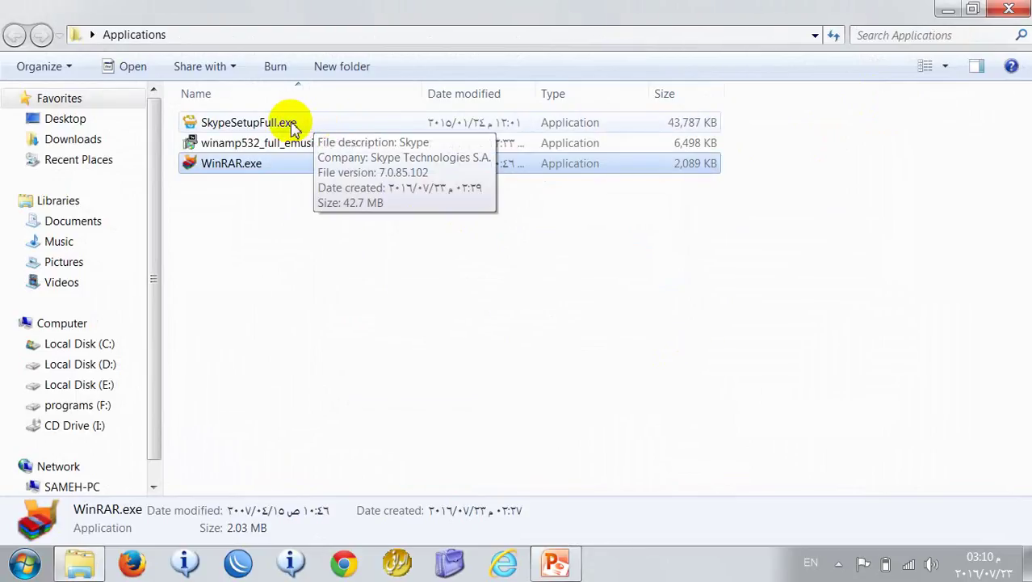
{"action": "left_click", "coordinate": [292, 250]}
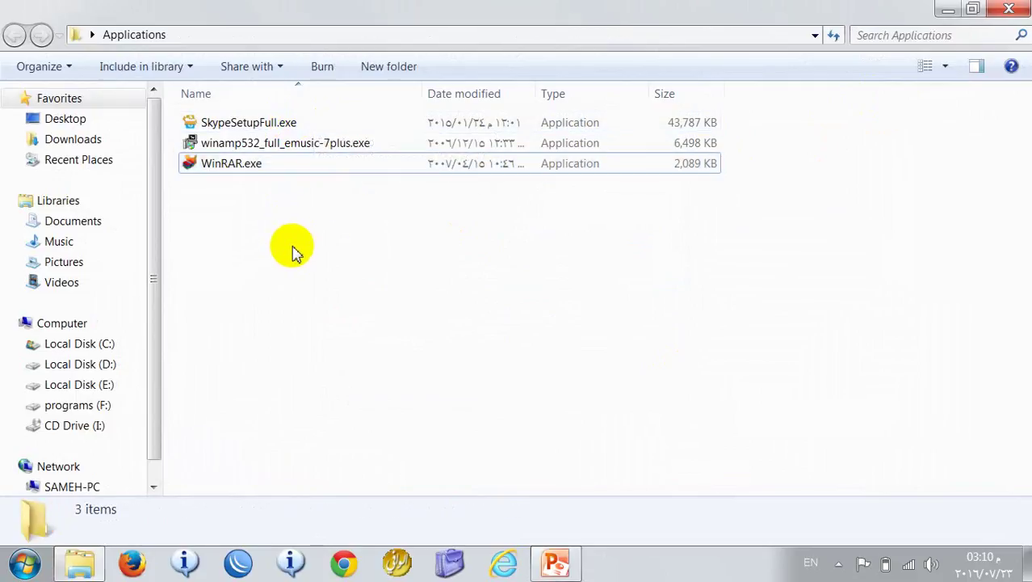
{"action": "left_click", "coordinate": [1007, 12]}
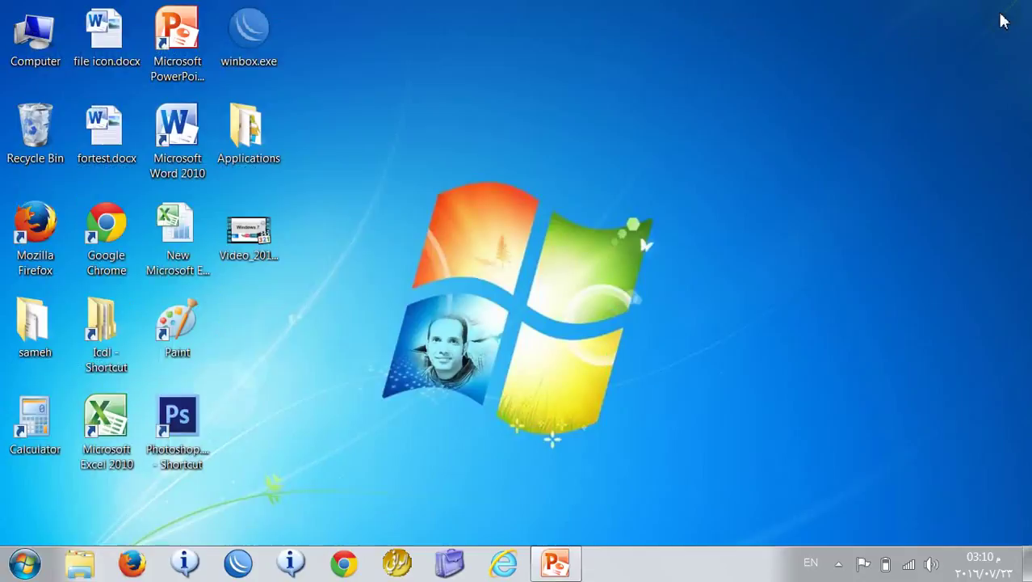
- Look through the list of all installed programs, expanding the Microsoft Office, Accessories and Ease of Access folders
{"action": "left_click", "coordinate": [24, 563]}
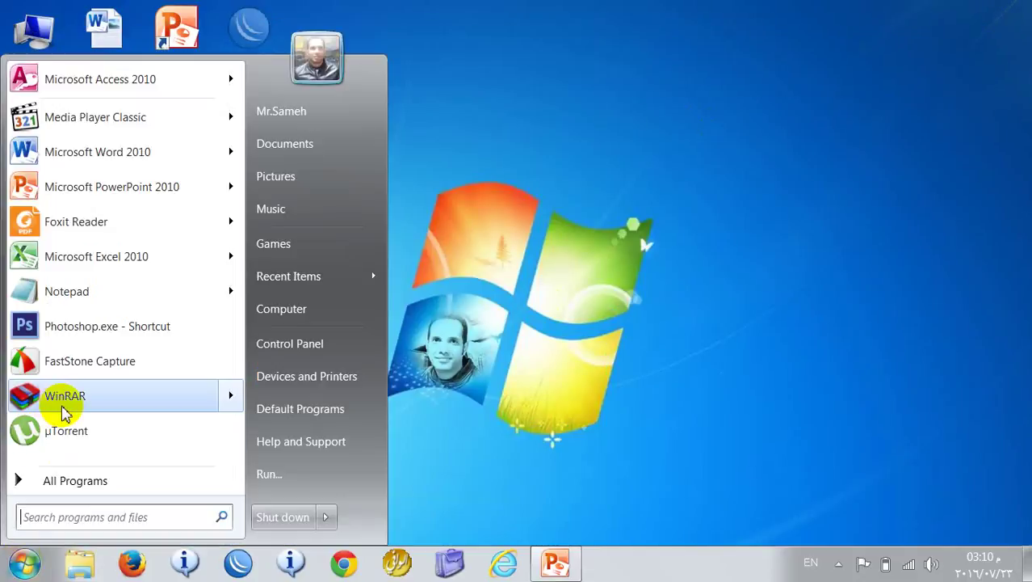
{"action": "mouse_move", "coordinate": [65, 412]}
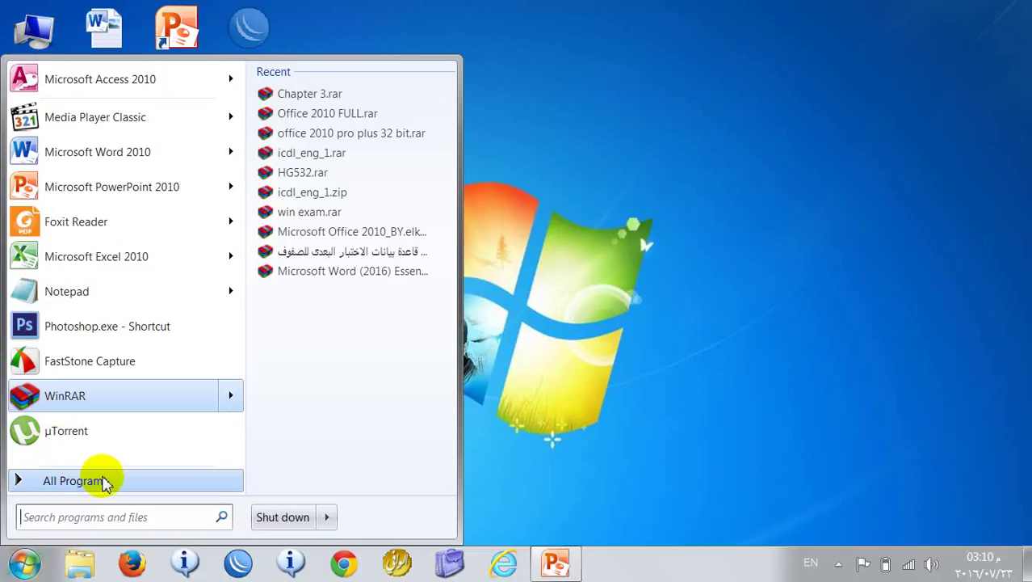
{"action": "left_click", "coordinate": [101, 483]}
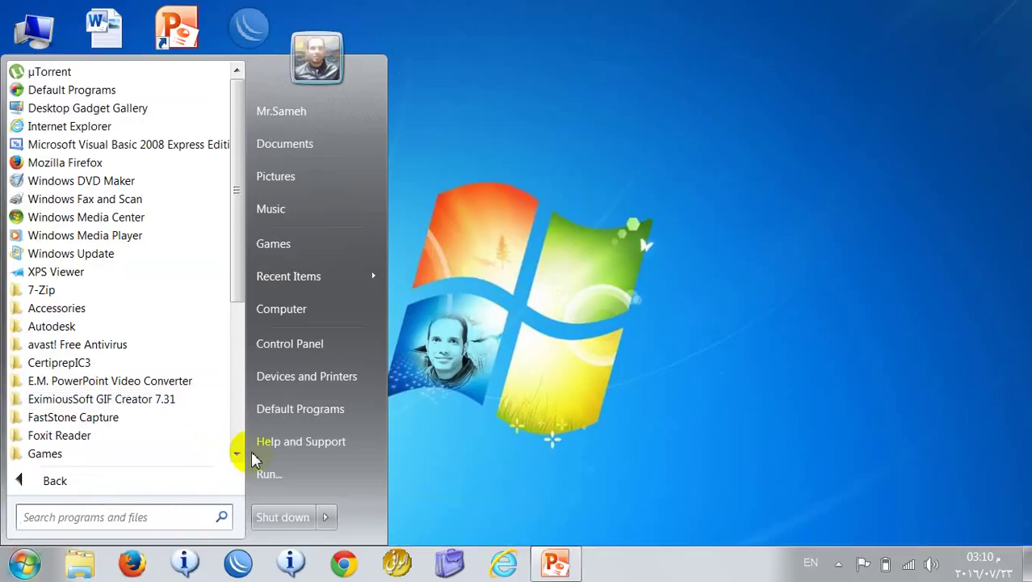
{"action": "left_click_drag", "start_coordinate": [240, 455], "coordinate": [240, 454]}
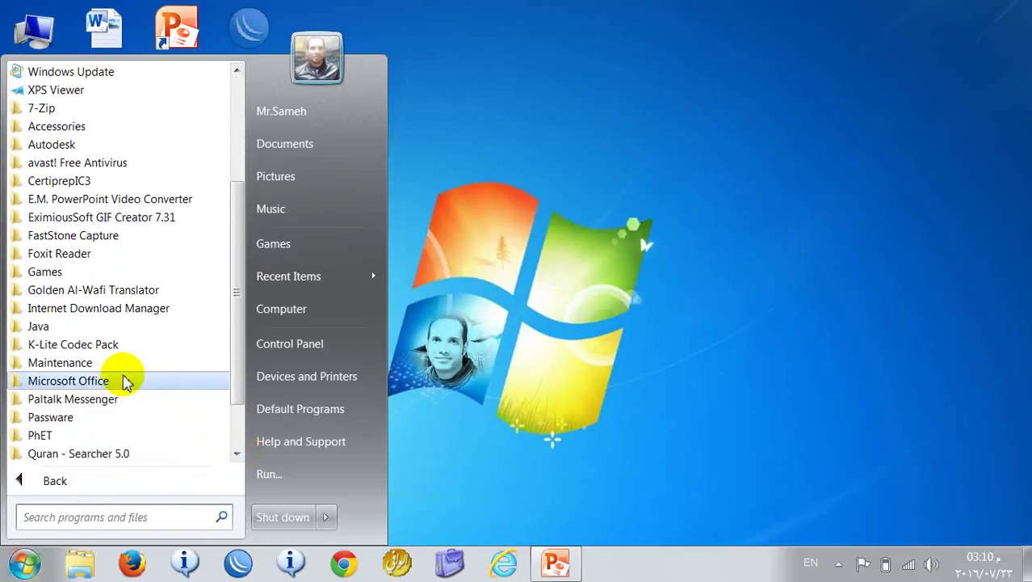
{"action": "left_click", "coordinate": [127, 380]}
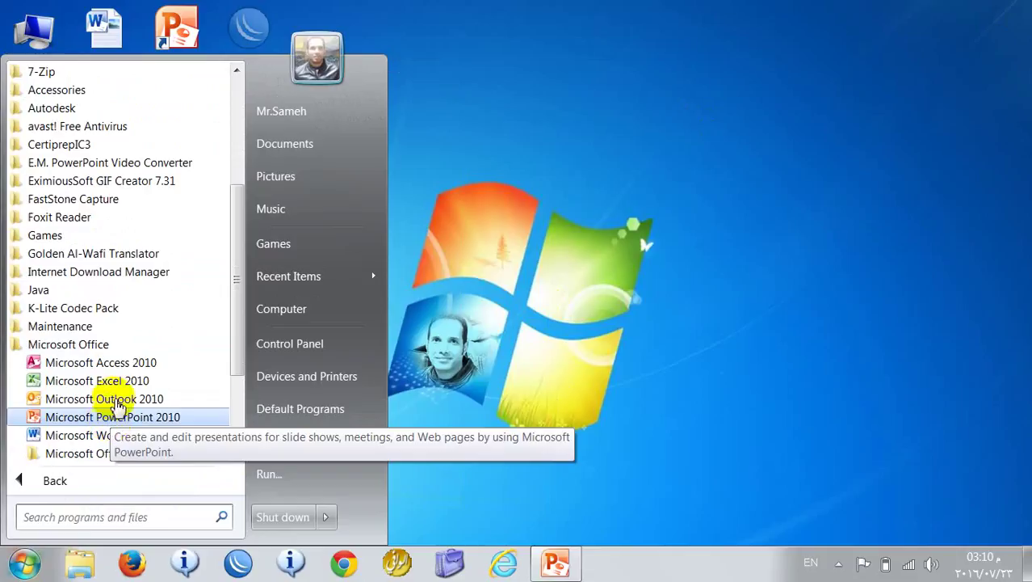
{"action": "left_click", "coordinate": [108, 345]}
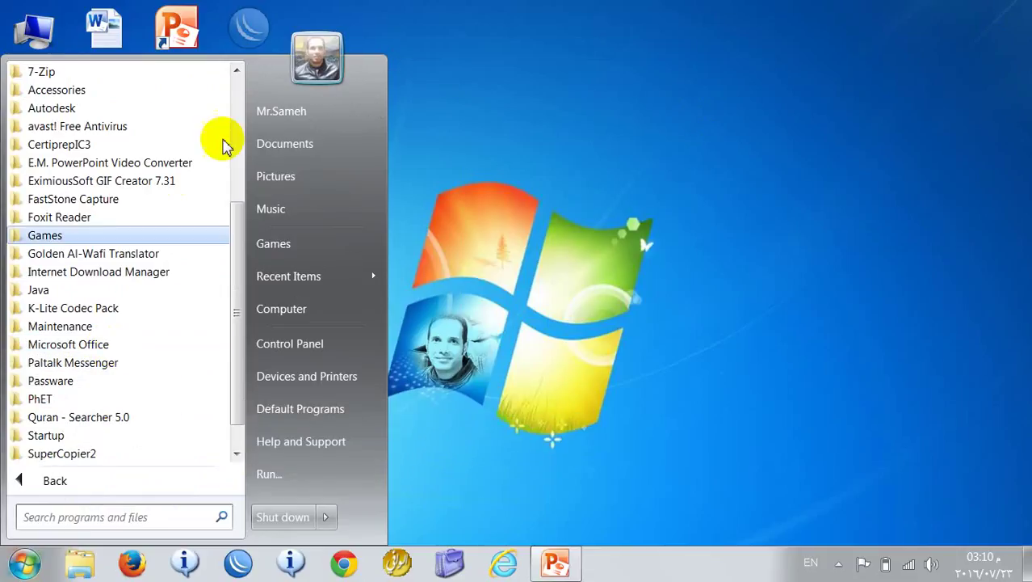
{"action": "left_click", "coordinate": [93, 89]}
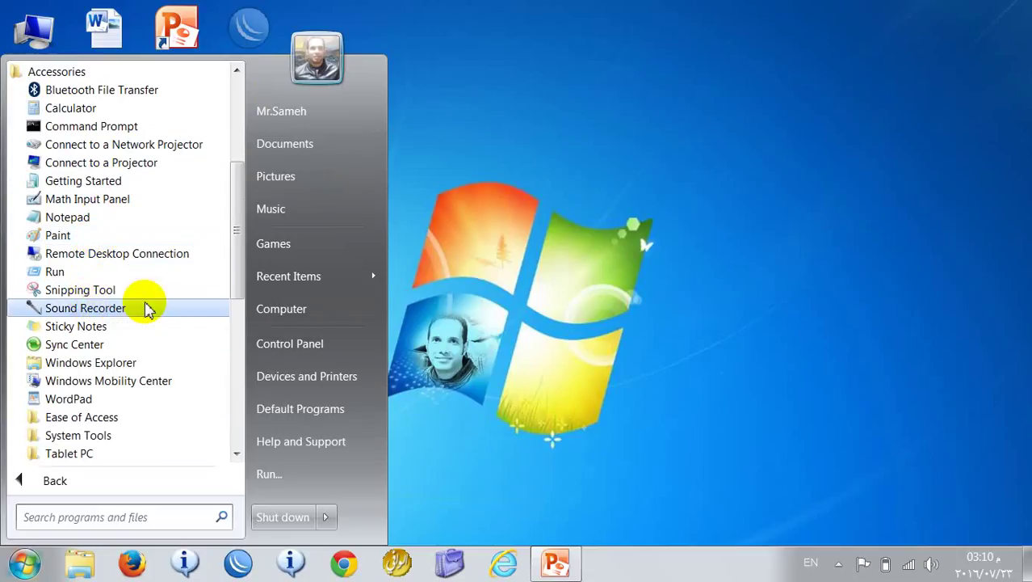
{"action": "left_click", "coordinate": [128, 420]}
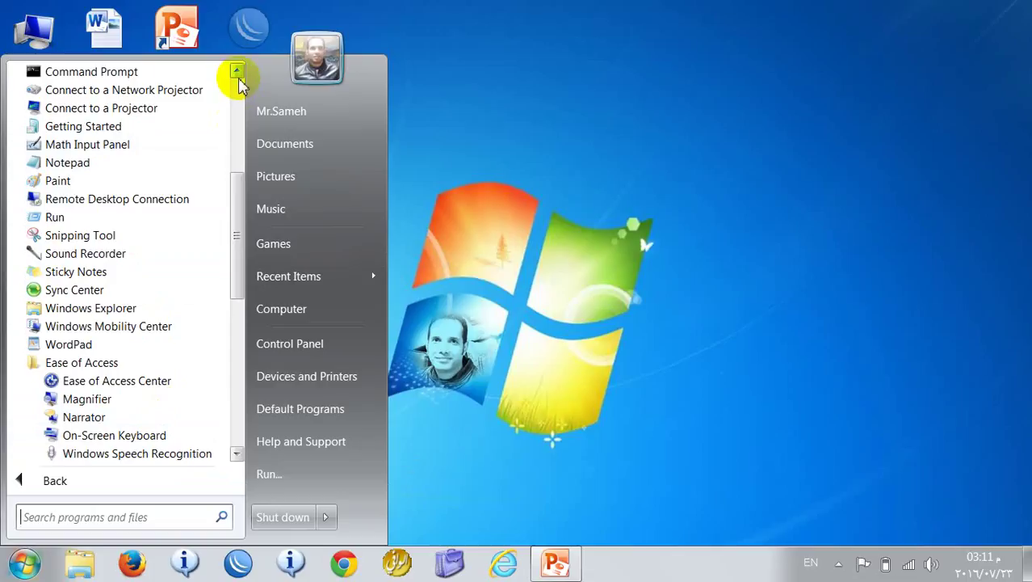
- Open the Control Panel and minimize its window to show the desktop
{"action": "left_click", "coordinate": [332, 349]}
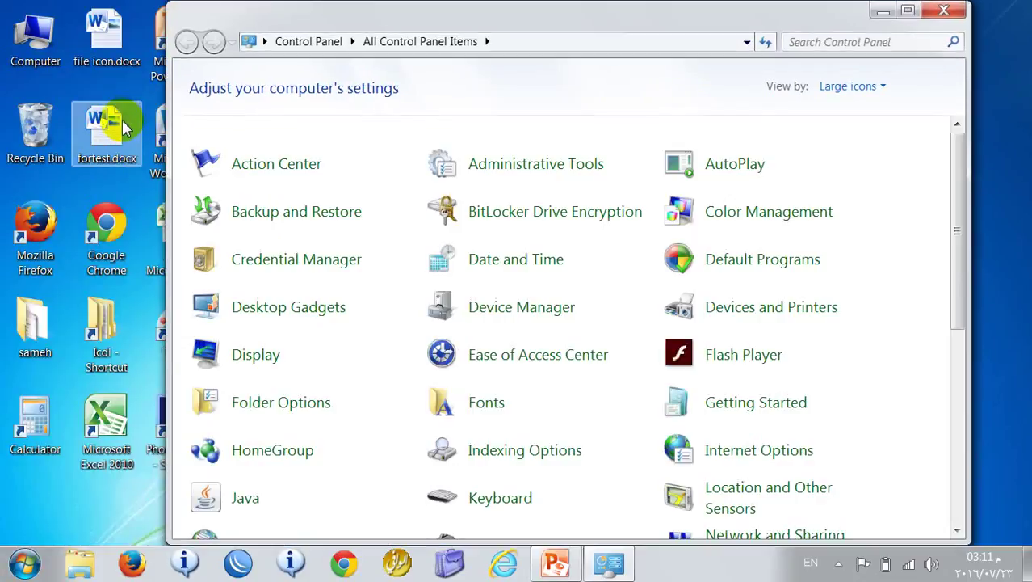
{"action": "left_click", "coordinate": [885, 10]}
- Compare the fortest.docx file icon with the Microsoft Word 2010 shortcut icon on the desktop
{"action": "left_click", "coordinate": [179, 117]}
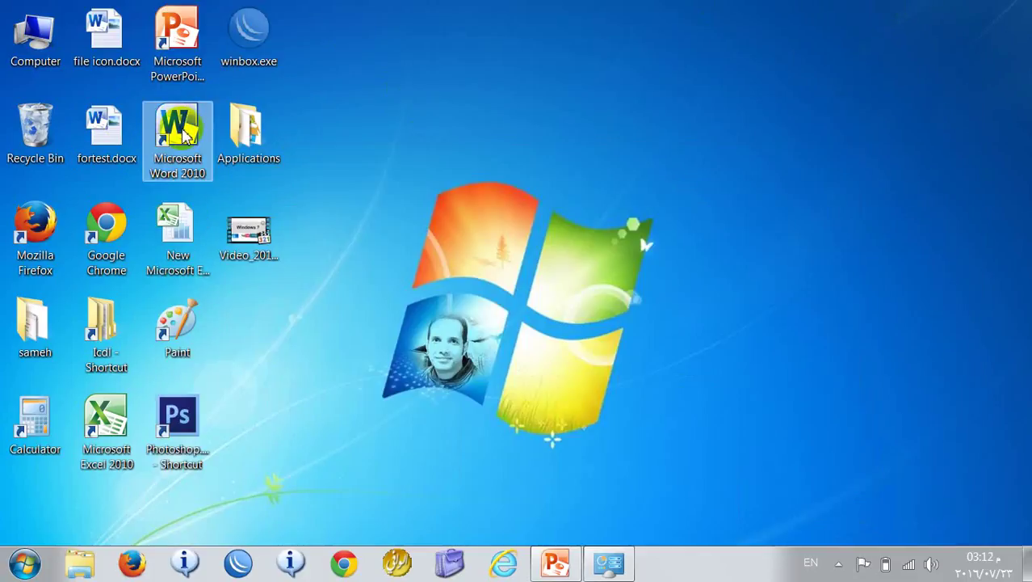
{"action": "left_click", "coordinate": [105, 137]}
{"action": "left_click", "coordinate": [176, 125]}
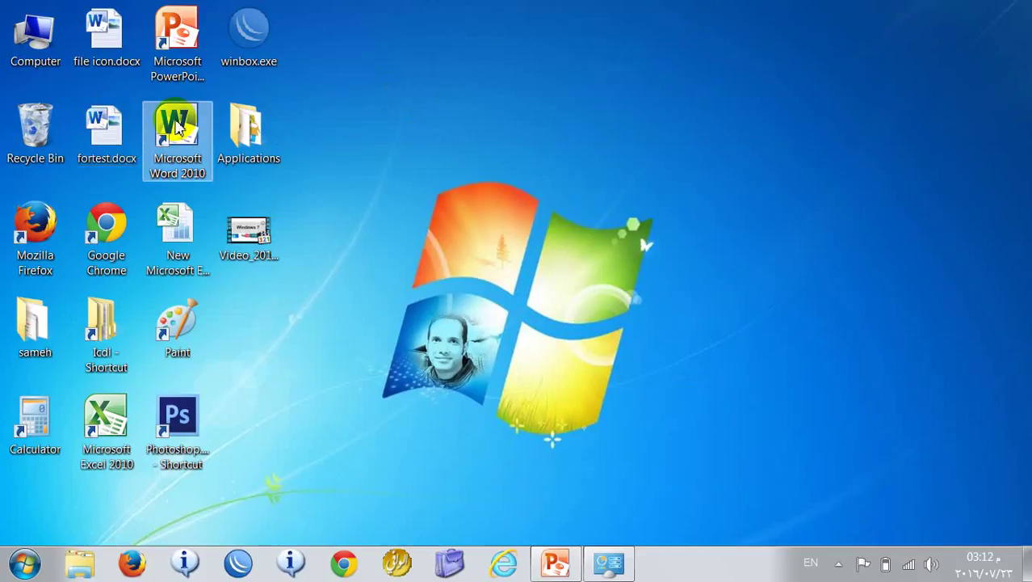
{"action": "left_click", "coordinate": [113, 125]}
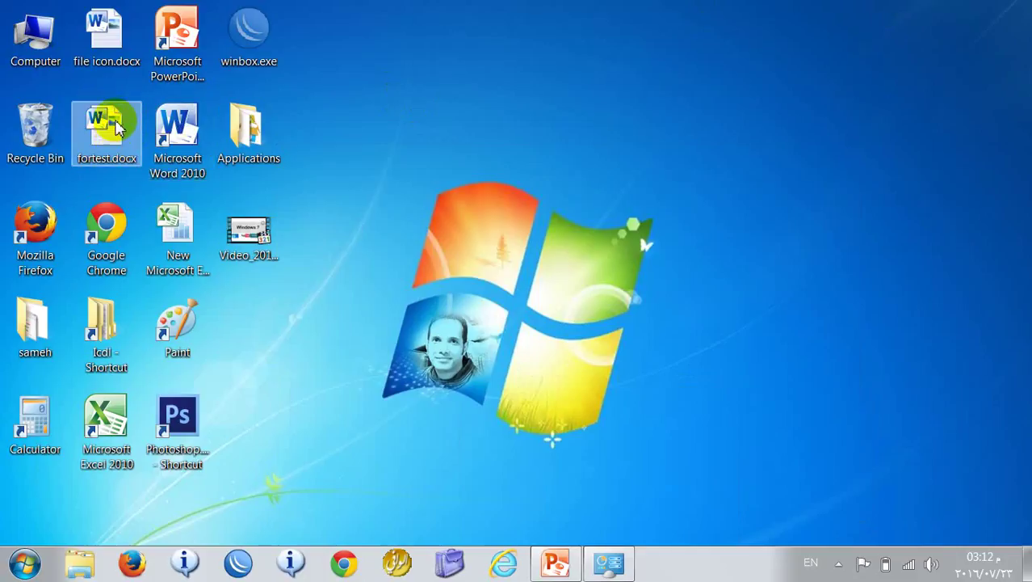
{"action": "left_click", "coordinate": [71, 127]}
{"action": "left_click", "coordinate": [37, 125]}
{"action": "left_click", "coordinate": [121, 133]}
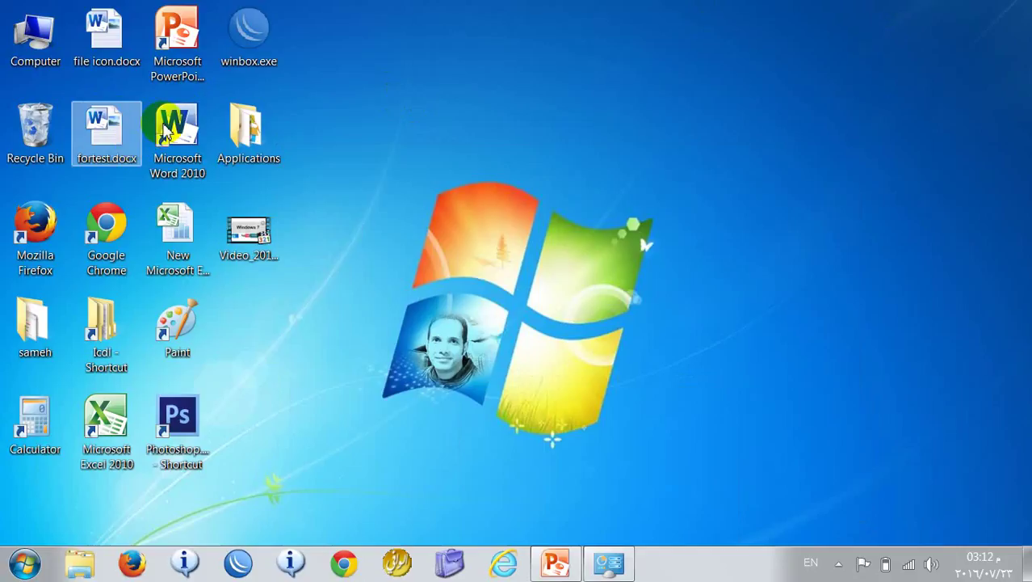
{"action": "left_click", "coordinate": [176, 139]}
{"action": "left_click", "coordinate": [166, 150]}
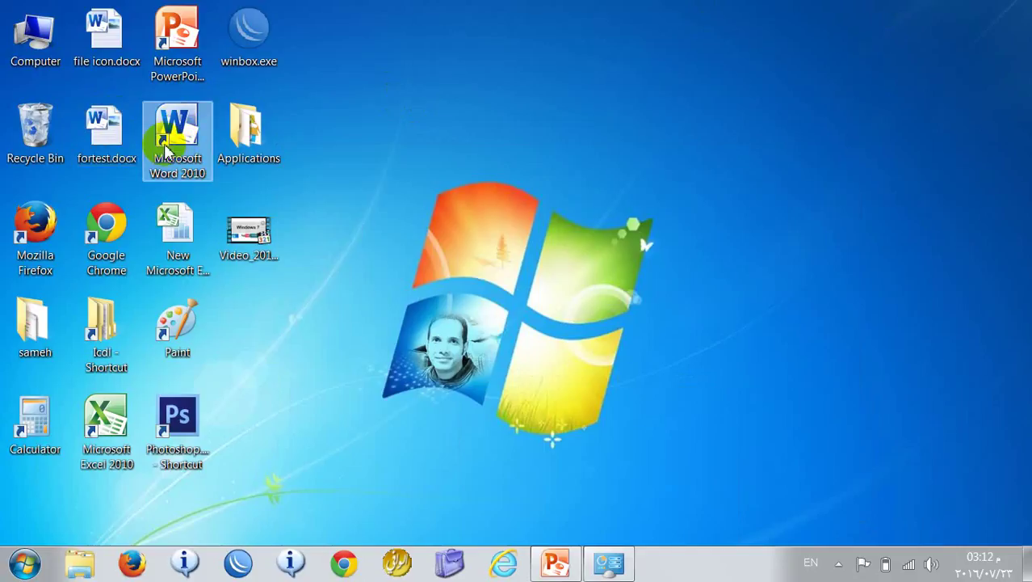
- View the list of all programs and the recent items, and return to the desktop
{"action": "left_click", "coordinate": [25, 563]}
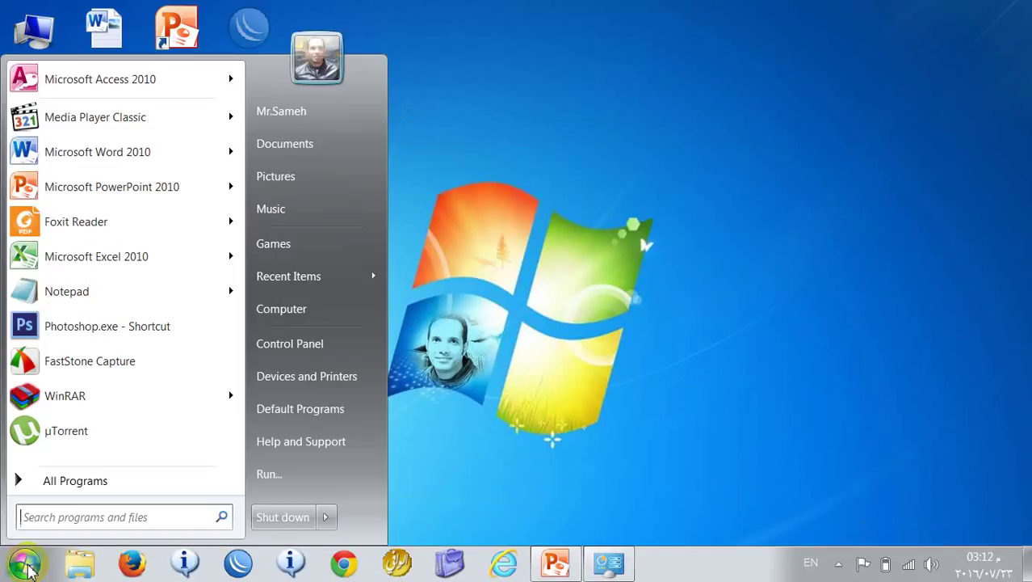
{"action": "left_click", "coordinate": [70, 481]}
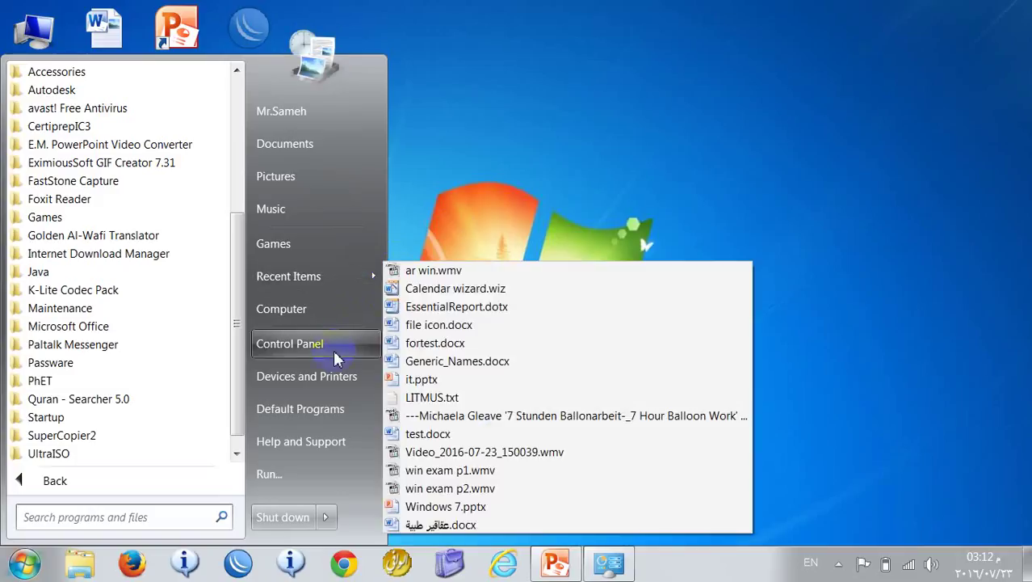
{"action": "left_click", "coordinate": [496, 223]}
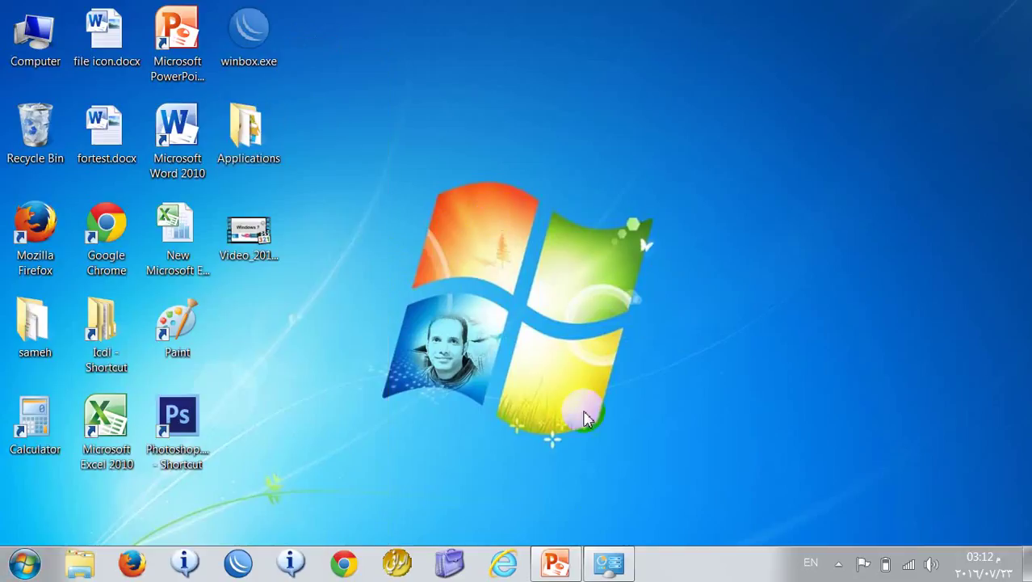
- Restore the Control Panel, examine the uninstall option for 7-Zip 15.14 in Programs and Features, and close the window
{"action": "left_click", "coordinate": [609, 563]}
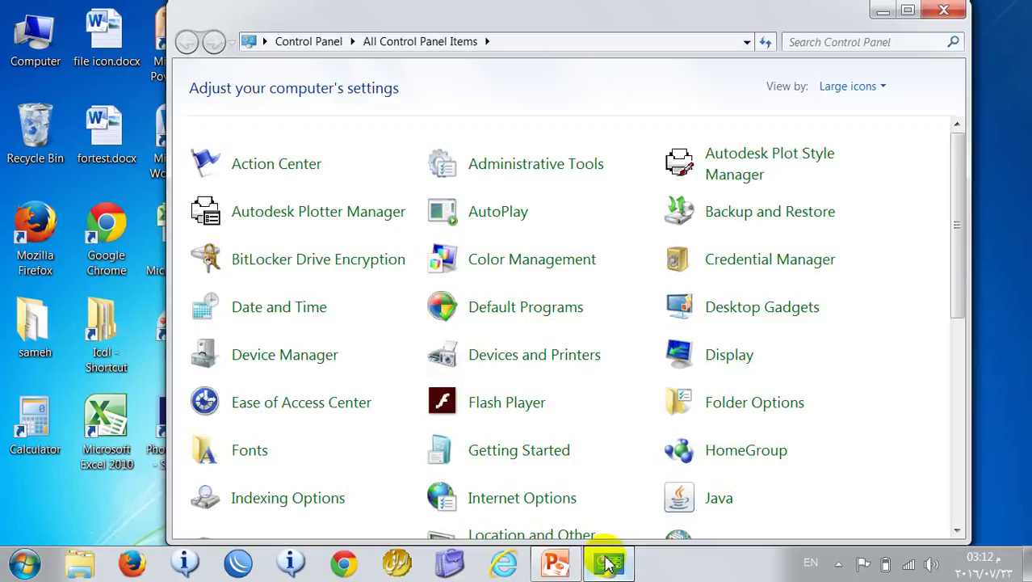
{"action": "left_click", "coordinate": [958, 500]}
{"action": "left_click", "coordinate": [960, 520]}
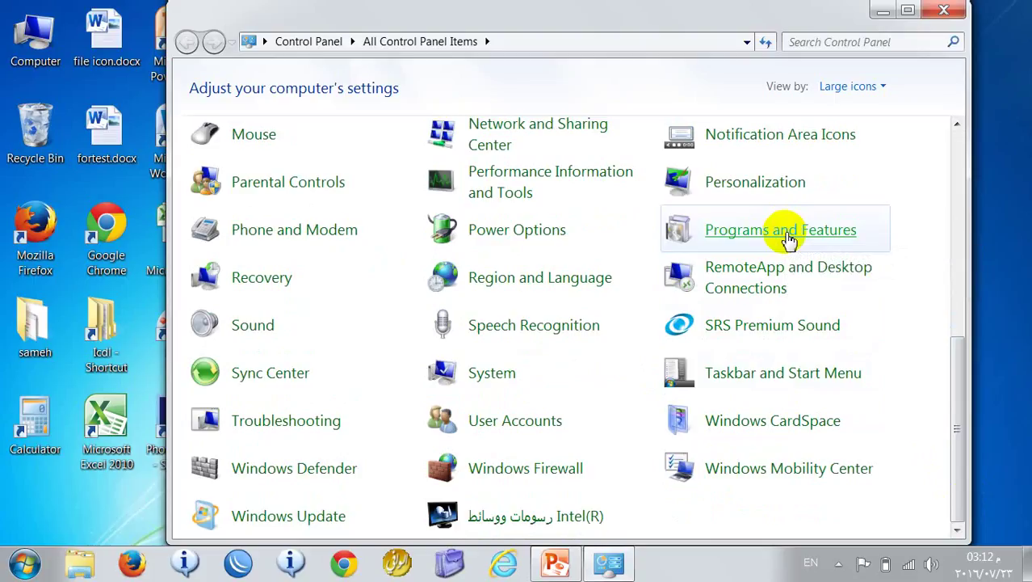
{"action": "left_click", "coordinate": [787, 234]}
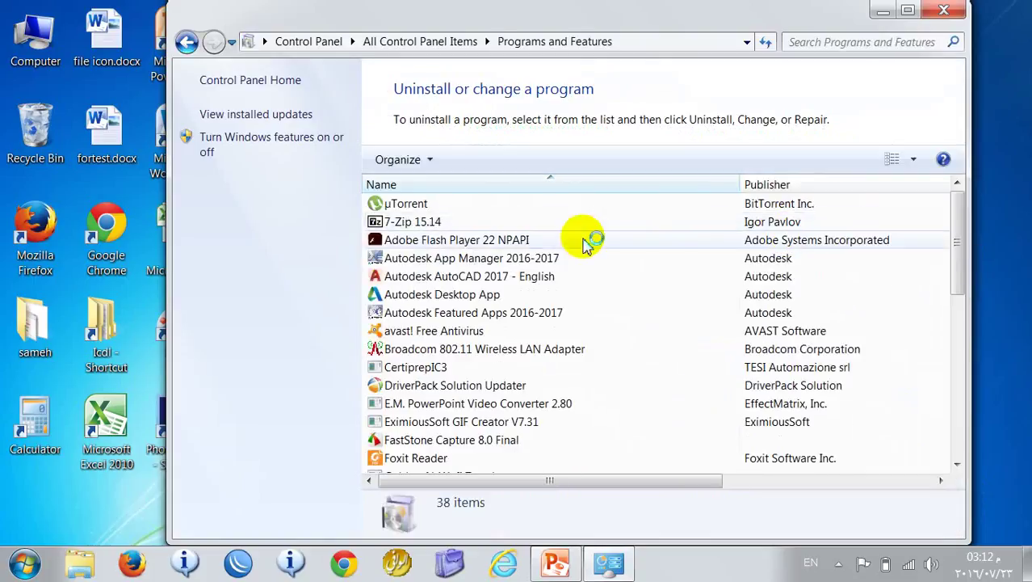
{"action": "left_click", "coordinate": [471, 223]}
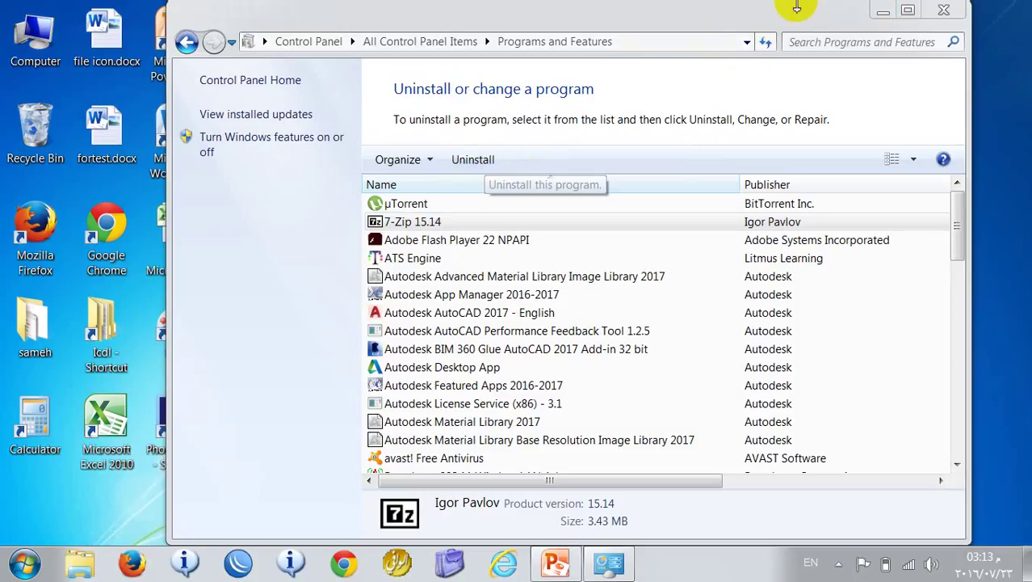
{"action": "left_click", "coordinate": [954, 14]}
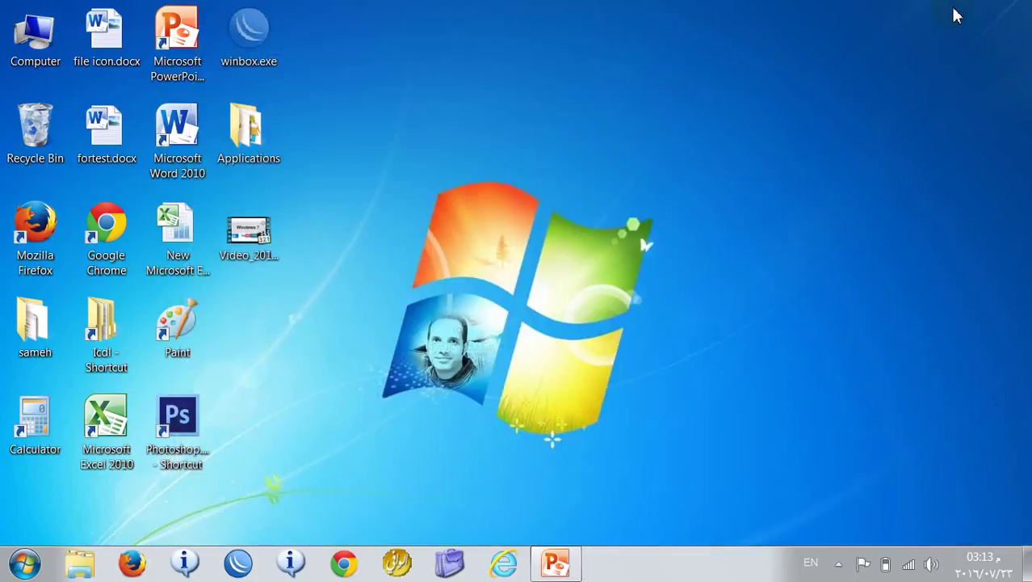